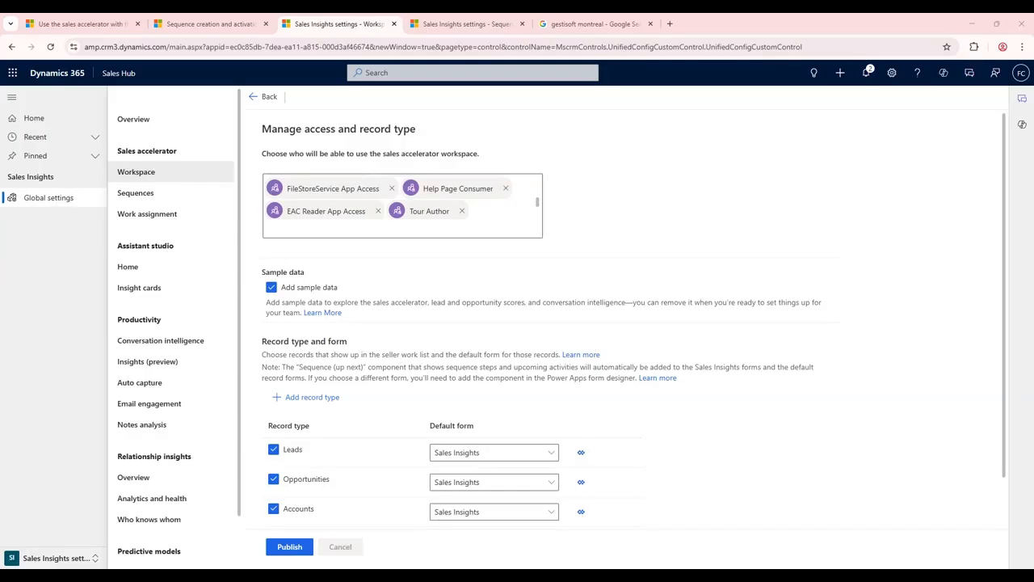
# - Review the sales accelerator workspace's access roles, record types and the default form options for leads
pyautogui.click(78, 563)
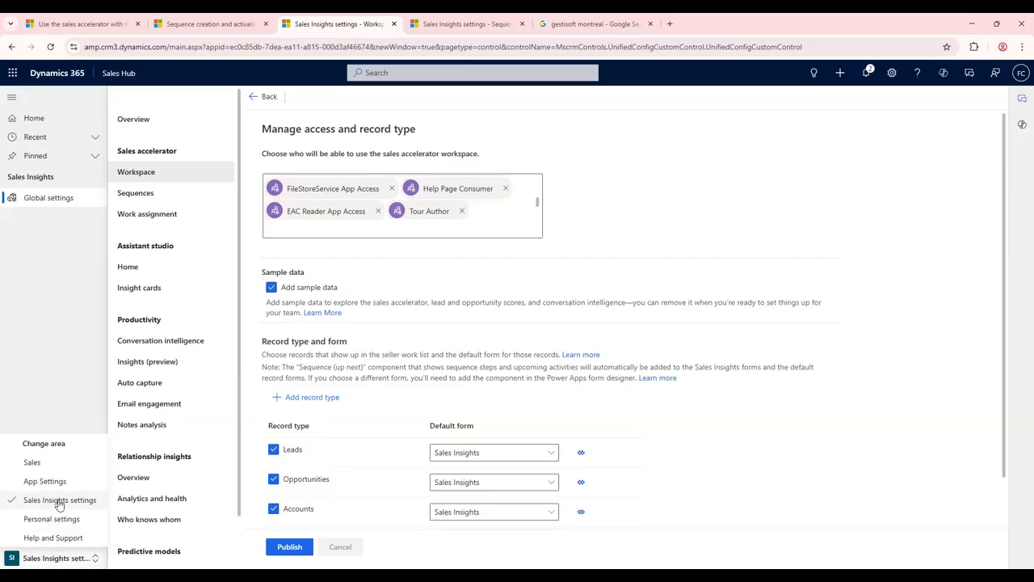
pyautogui.click(62, 316)
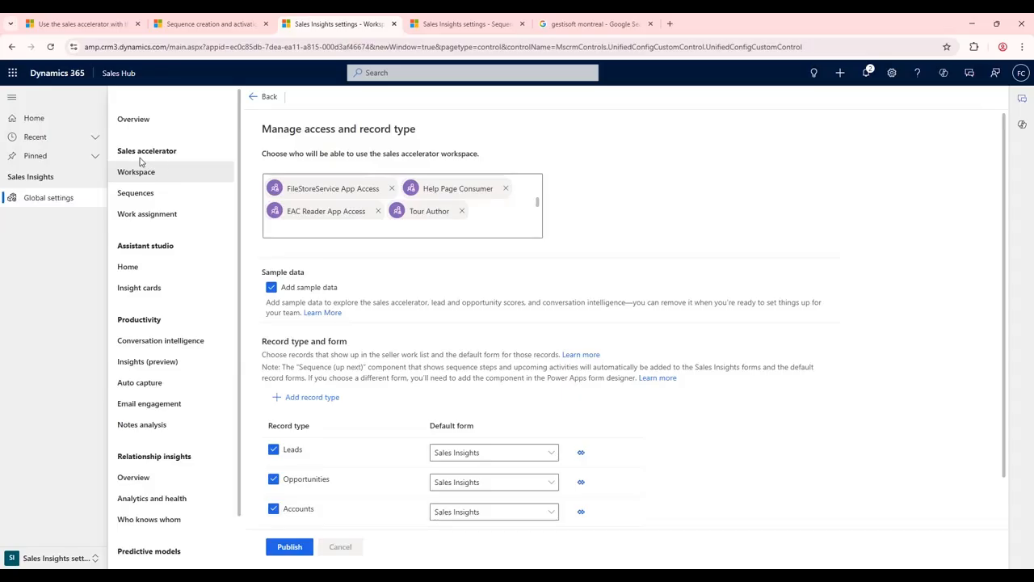
pyautogui.moveTo(538, 202); pyautogui.dragTo(538, 226)
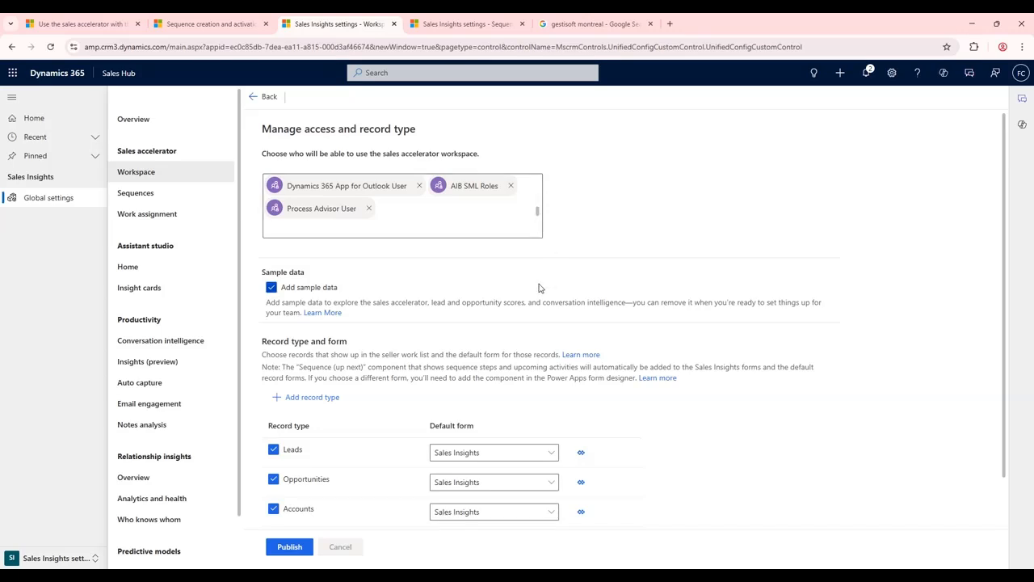
pyautogui.moveTo(1004, 233); pyautogui.dragTo(1005, 283)
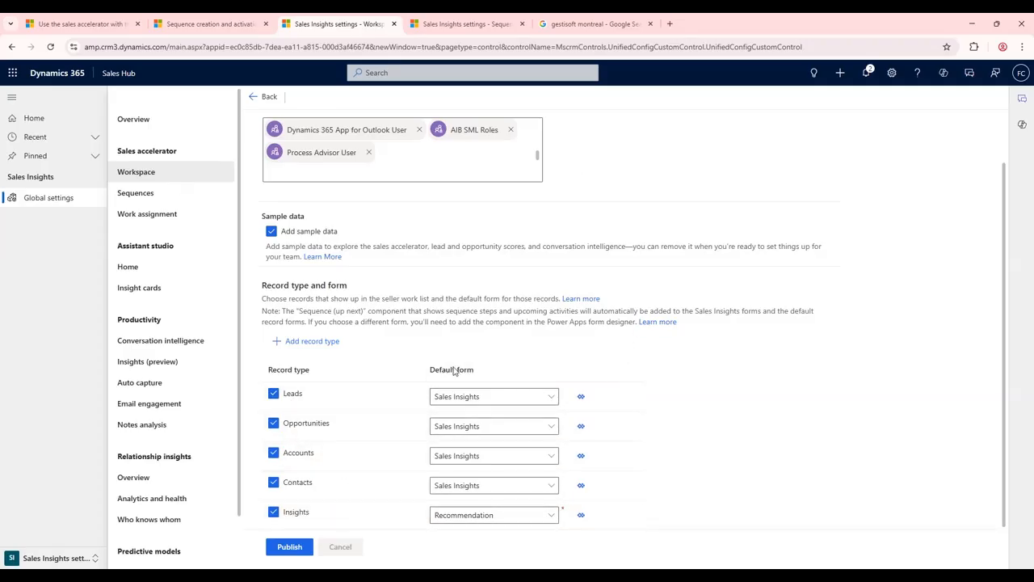
pyautogui.click(550, 399)
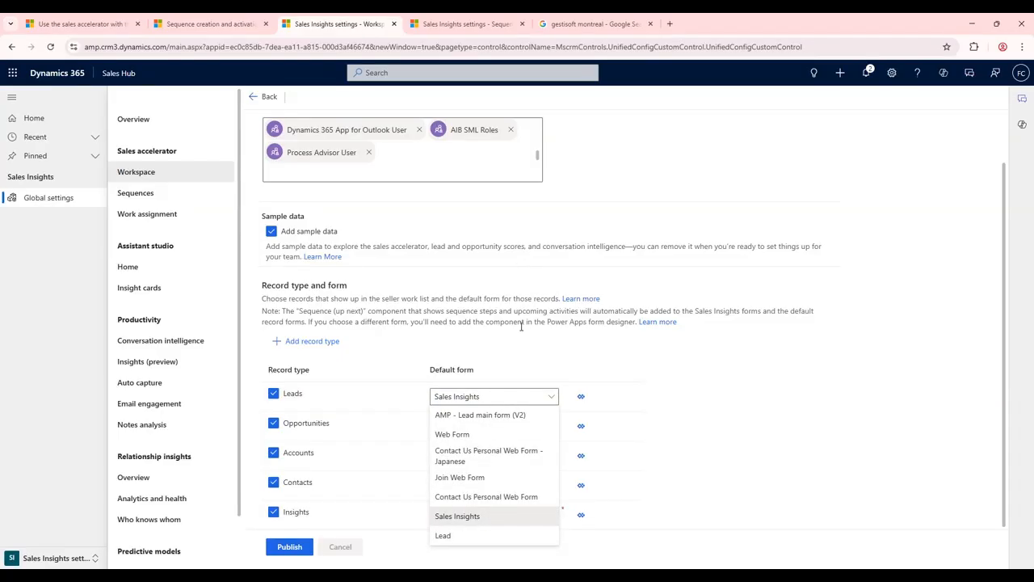
pyautogui.click(461, 330)
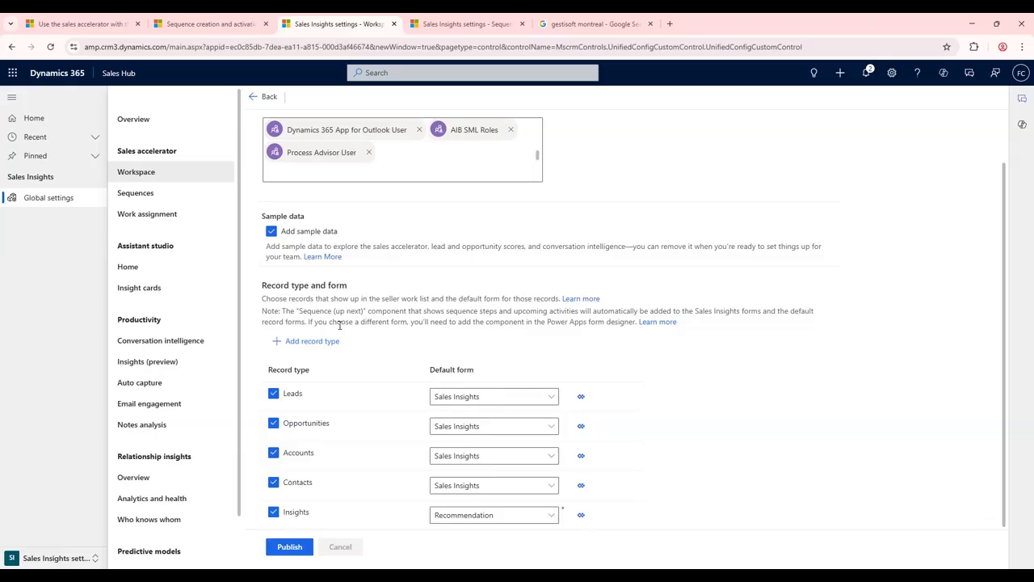
# - Open the Prospect connect sequence from the sales accelerator's sequences
pyautogui.click(157, 195)
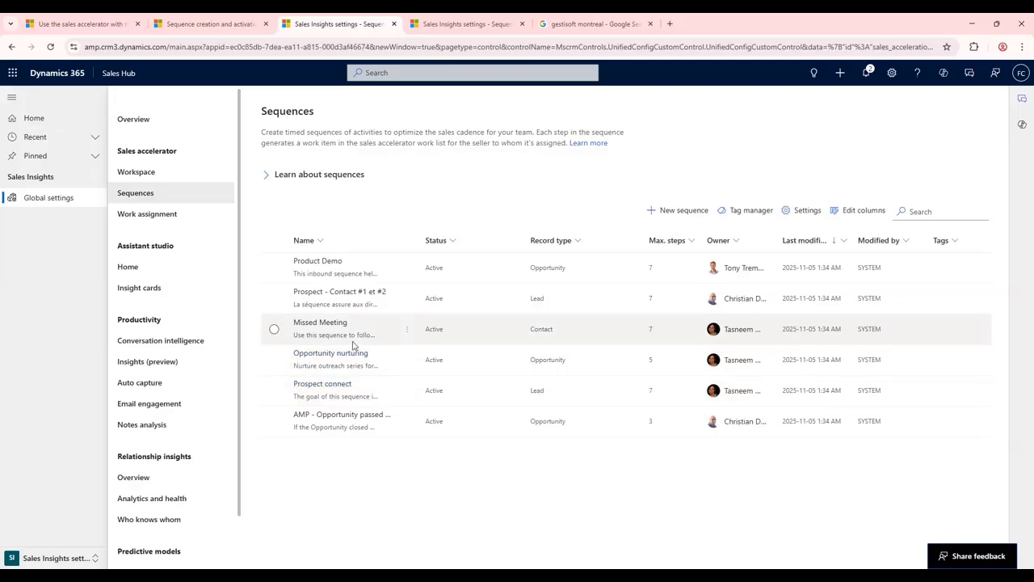
pyautogui.click(338, 384)
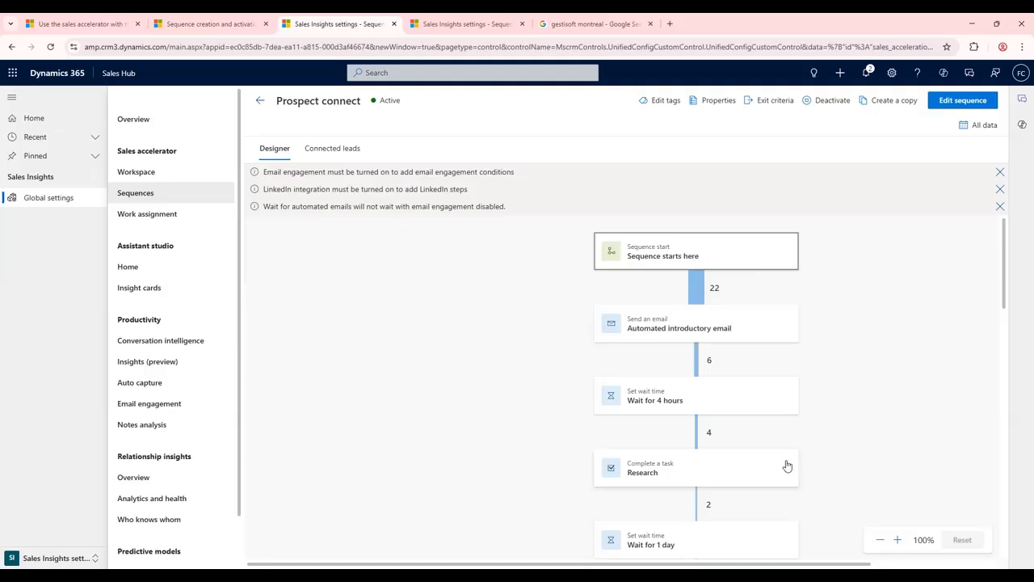
pyautogui.click(880, 540)
pyautogui.click(881, 539)
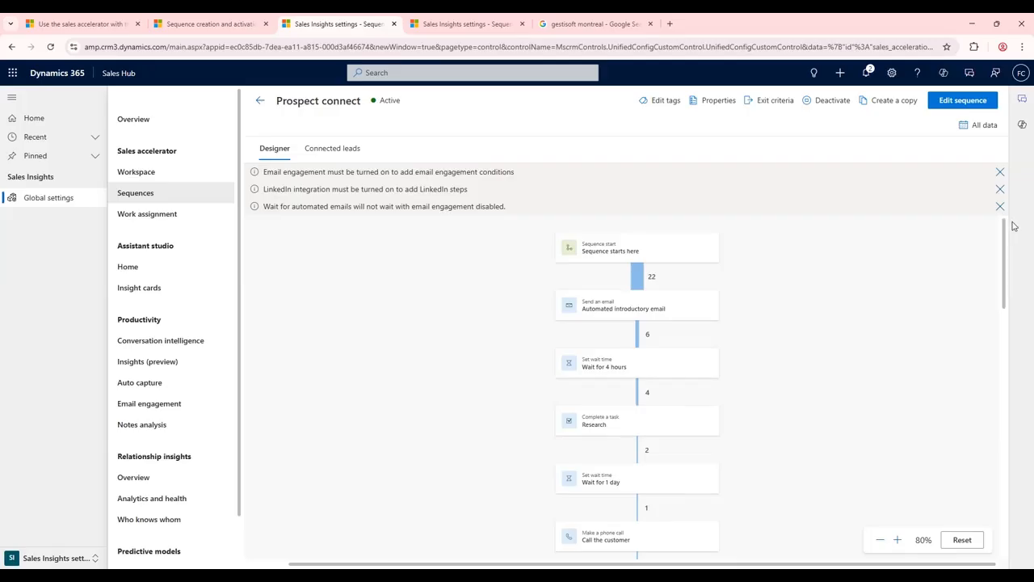
# - Start editing the active Prospect connect sequence as a new version
pyautogui.click(956, 101)
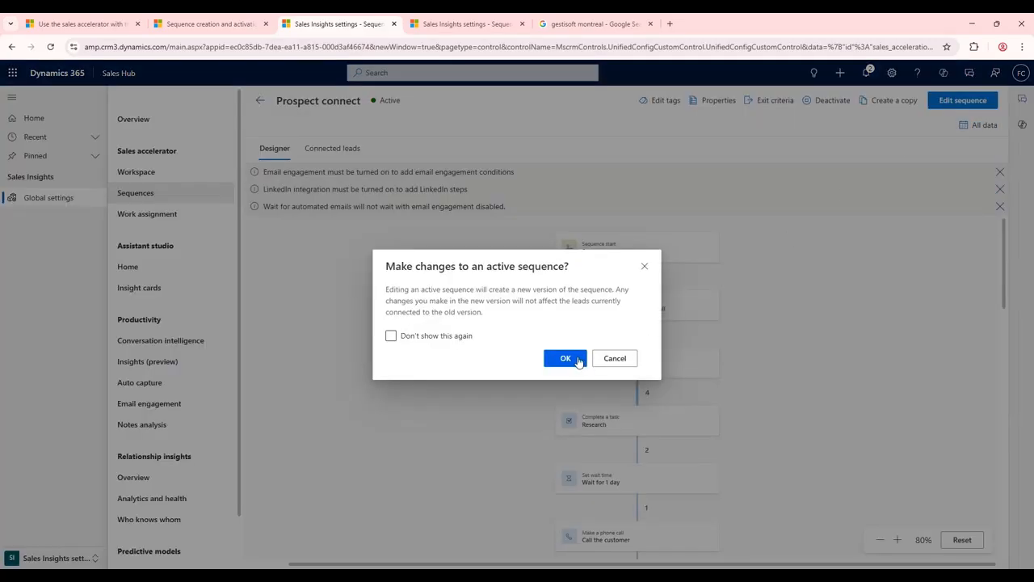
pyautogui.click(615, 358)
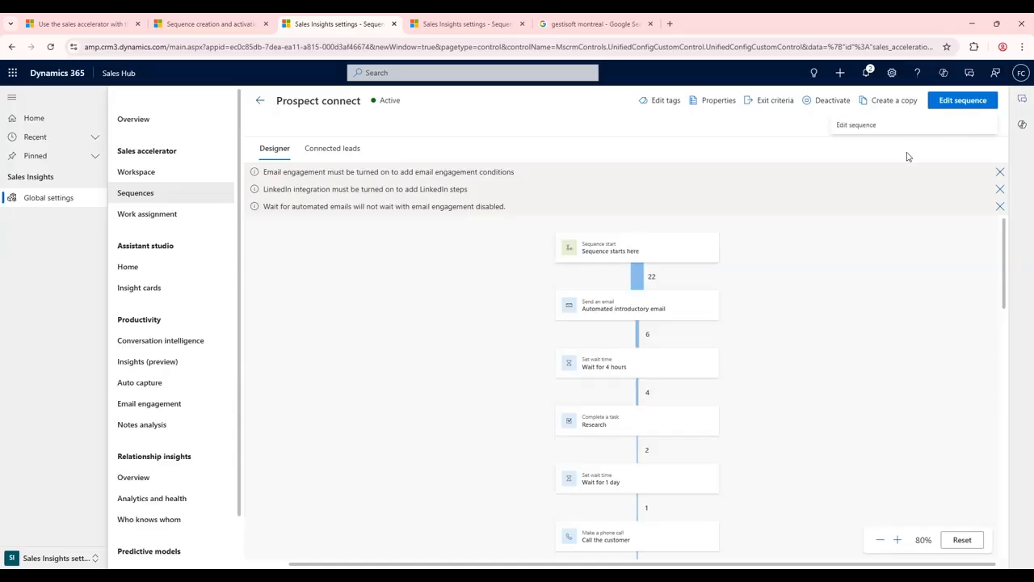
pyautogui.click(956, 102)
pyautogui.click(569, 360)
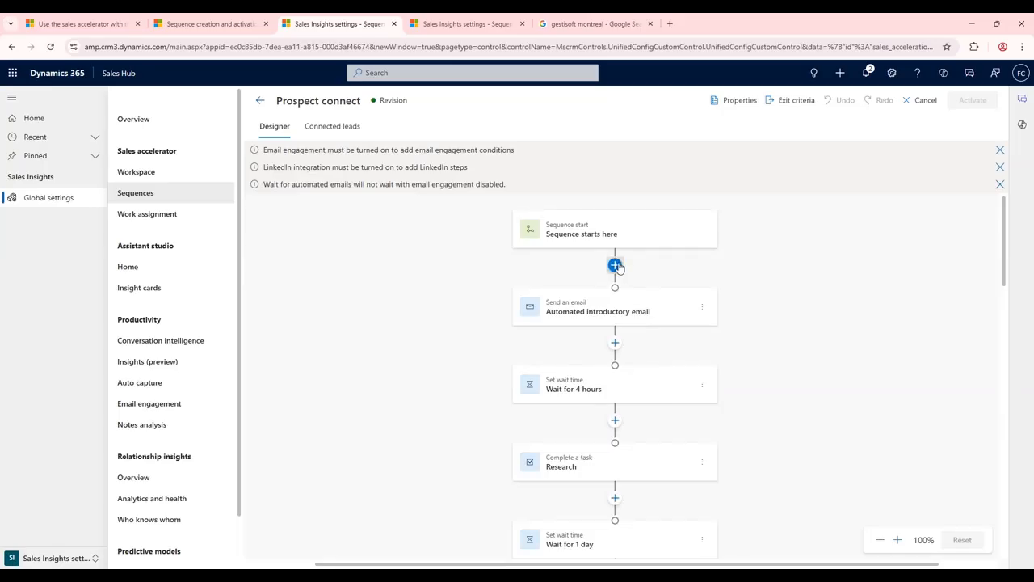
# - Add a Complete a task step titled First Email Introduction directly after the sequence start
pyautogui.click(615, 266)
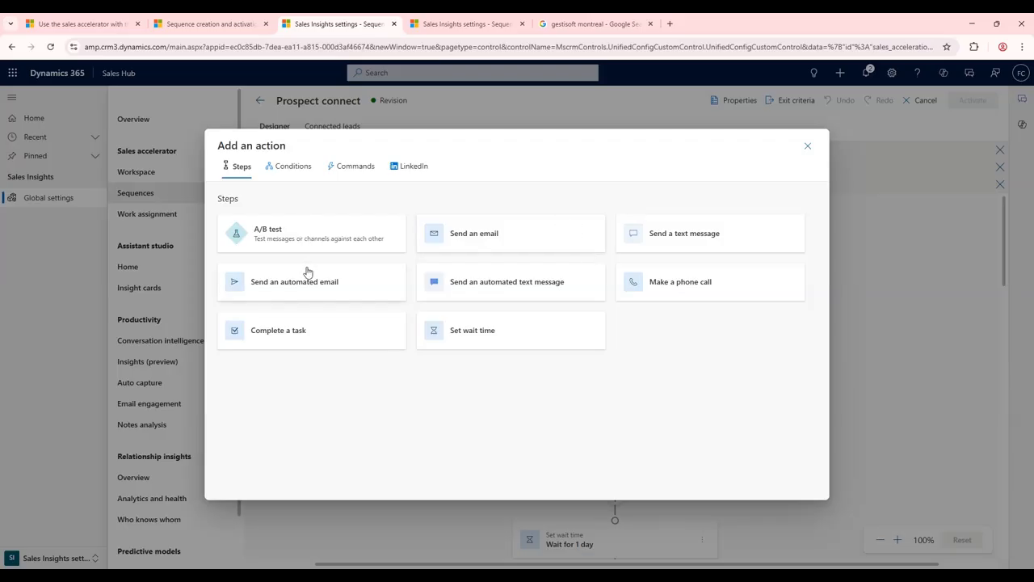
pyautogui.click(295, 334)
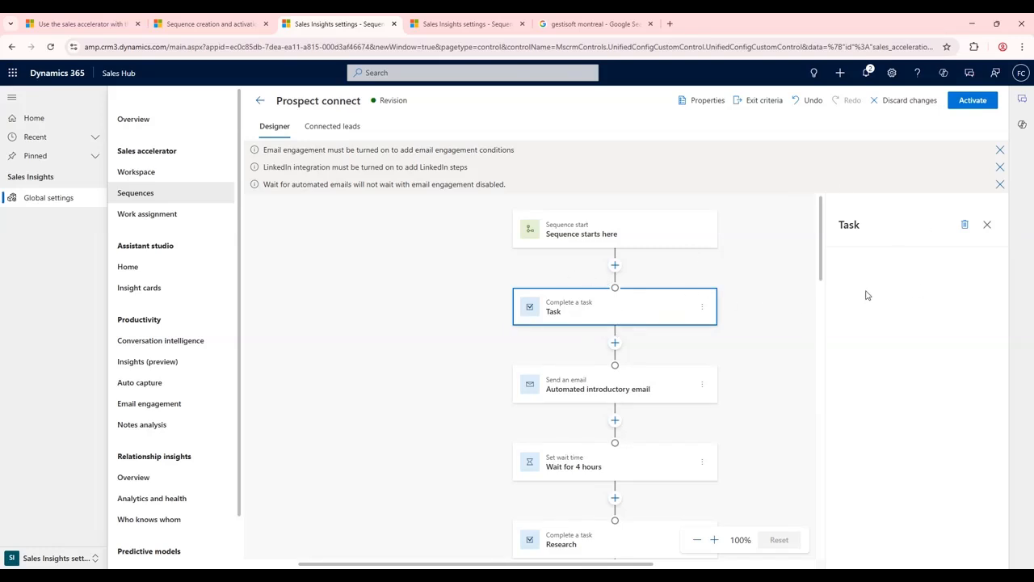
pyautogui.click(895, 298)
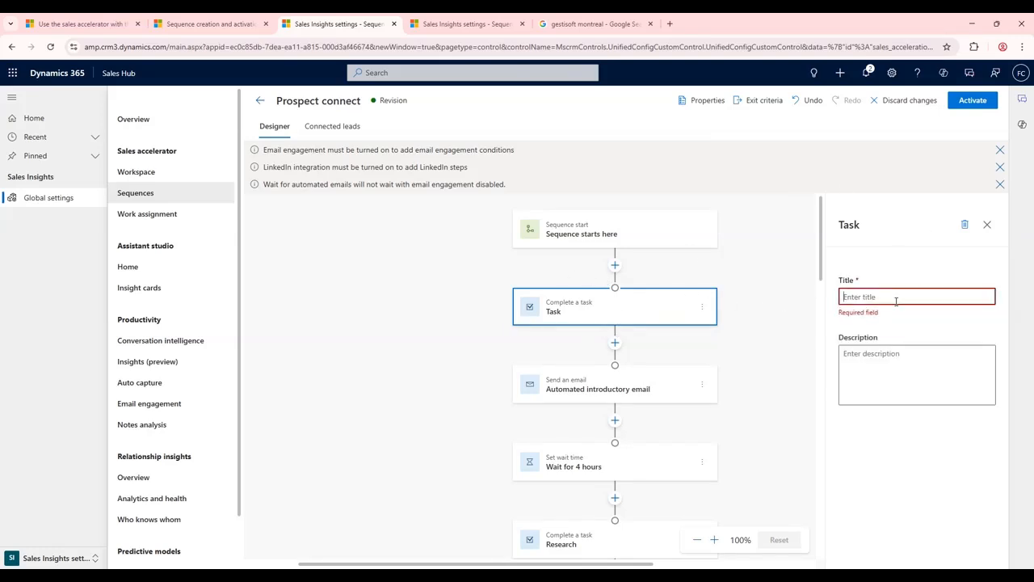
pyautogui.write('First Enmai')
pyautogui.press('BackSpace')
pyautogui.press('BackSpace')
pyautogui.press('BackSpace')
pyautogui.press('BackSpace')
pyautogui.write('mail Introduction')
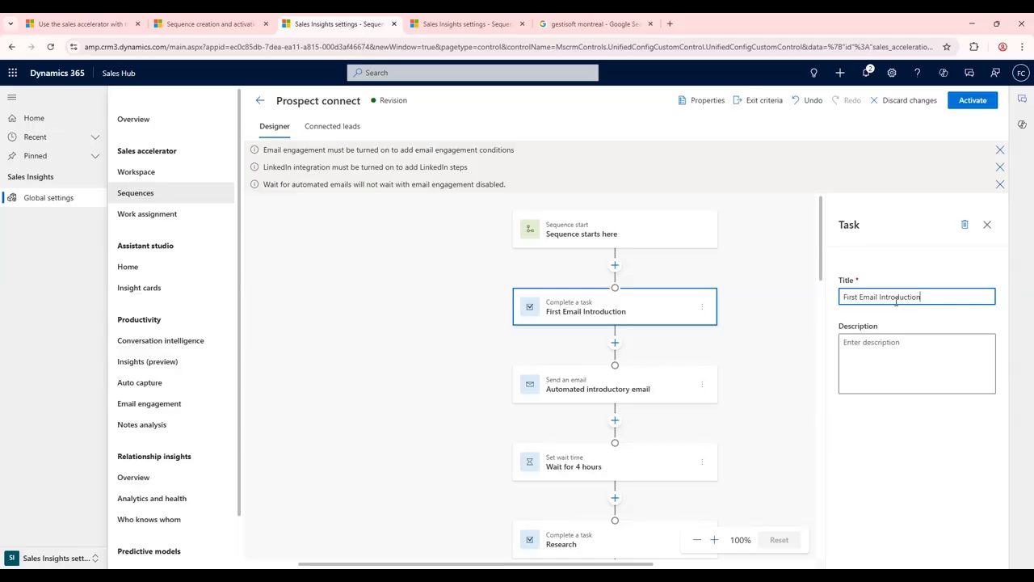
# - Add a Send an email step titled Example directly after the First Email Introduction task
pyautogui.click(615, 343)
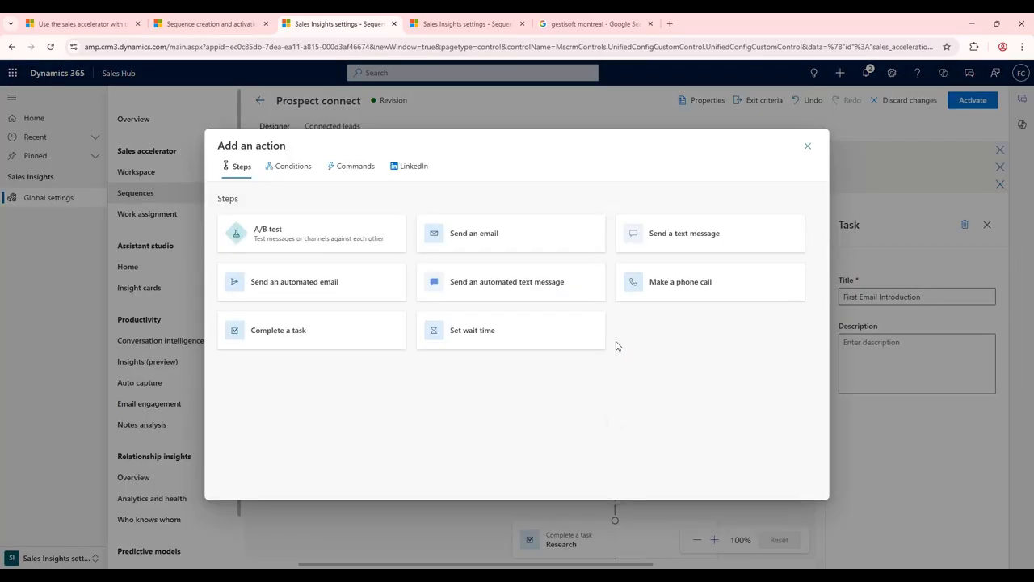
pyautogui.click(511, 245)
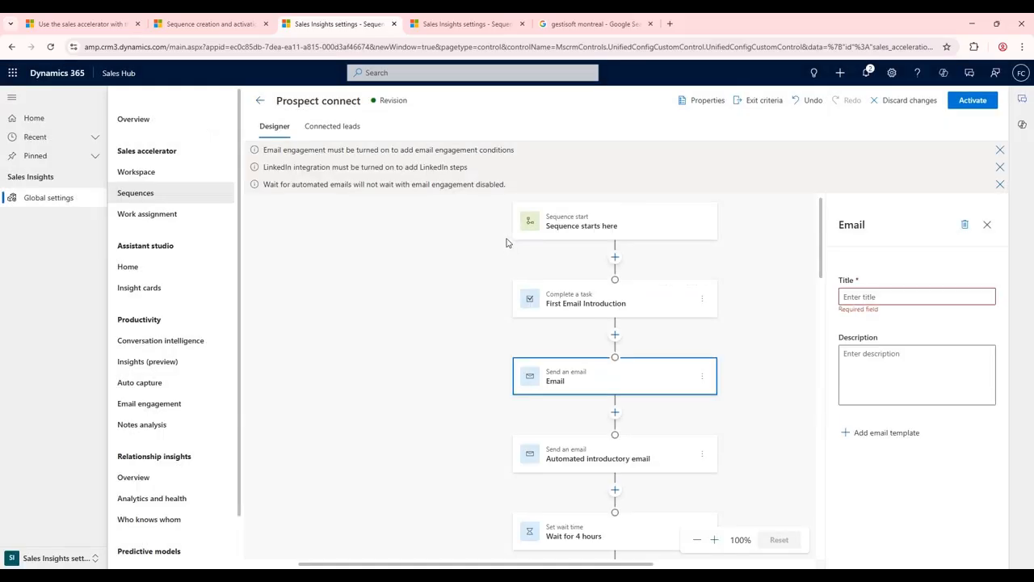
pyautogui.click(875, 295)
pyautogui.write('Example')
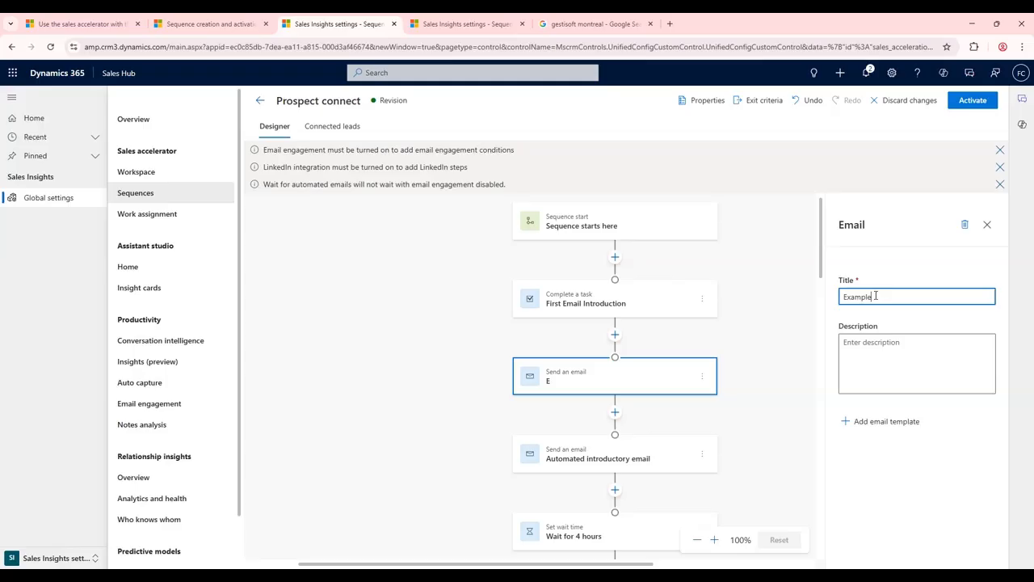
# - Apply the High volume outbound prospecting - follow up email template to the Example email step
pyautogui.click(882, 423)
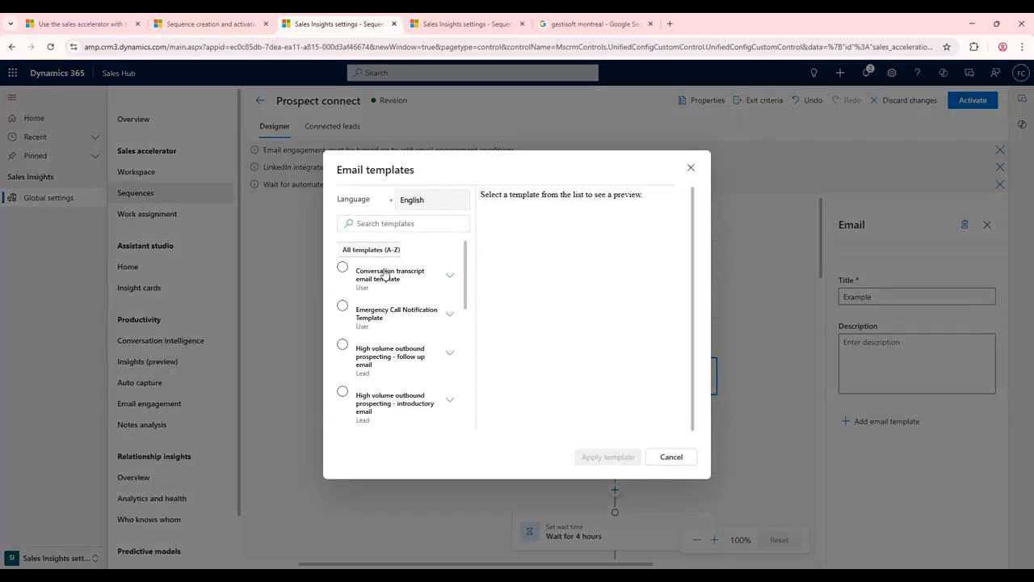
pyautogui.scroll(-1, 467, 295)
pyautogui.click(396, 314)
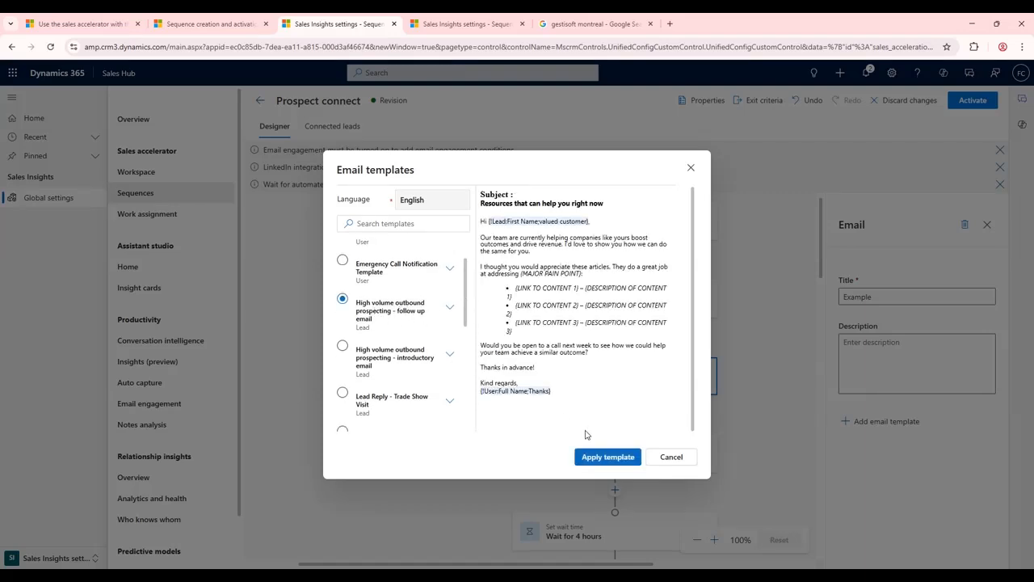
pyautogui.click(607, 464)
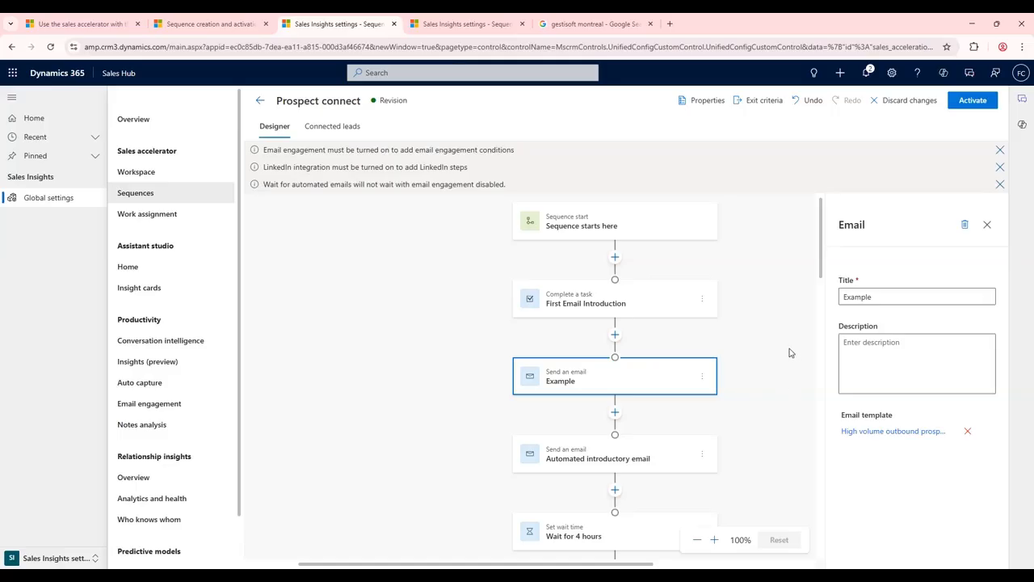
# - Open the available conditions for a new action directly after the Example email step
pyautogui.click(615, 412)
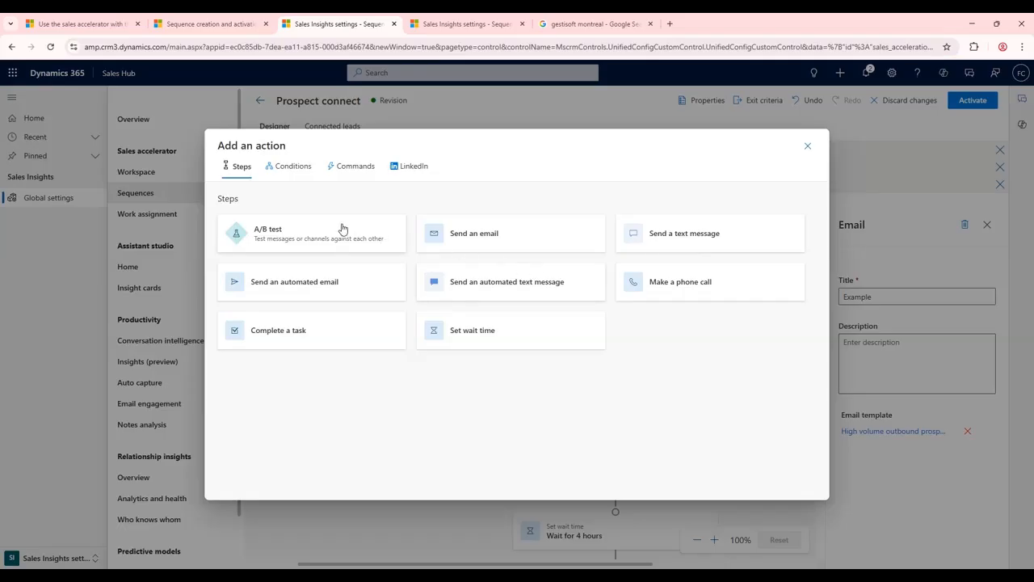
pyautogui.click(272, 172)
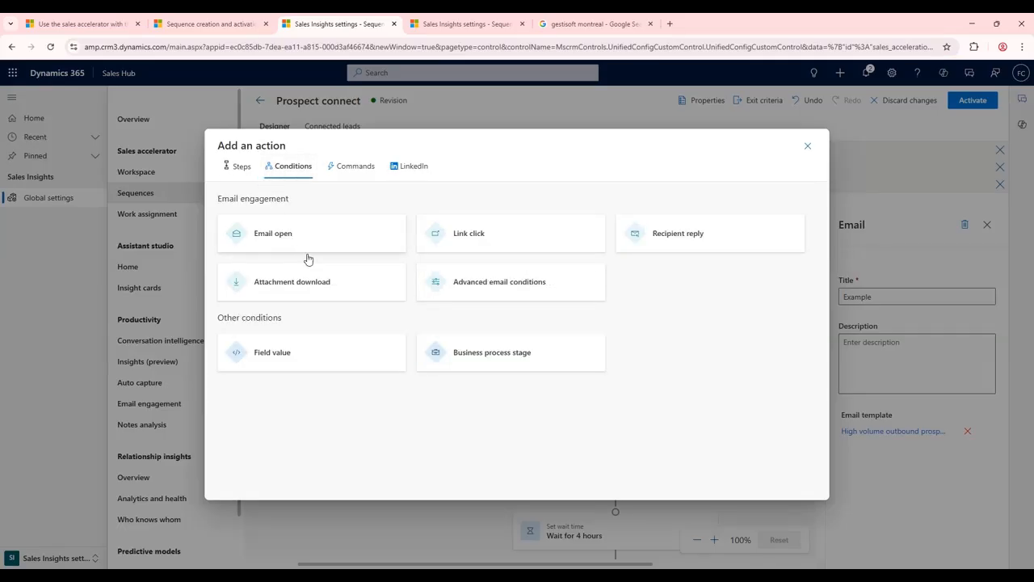